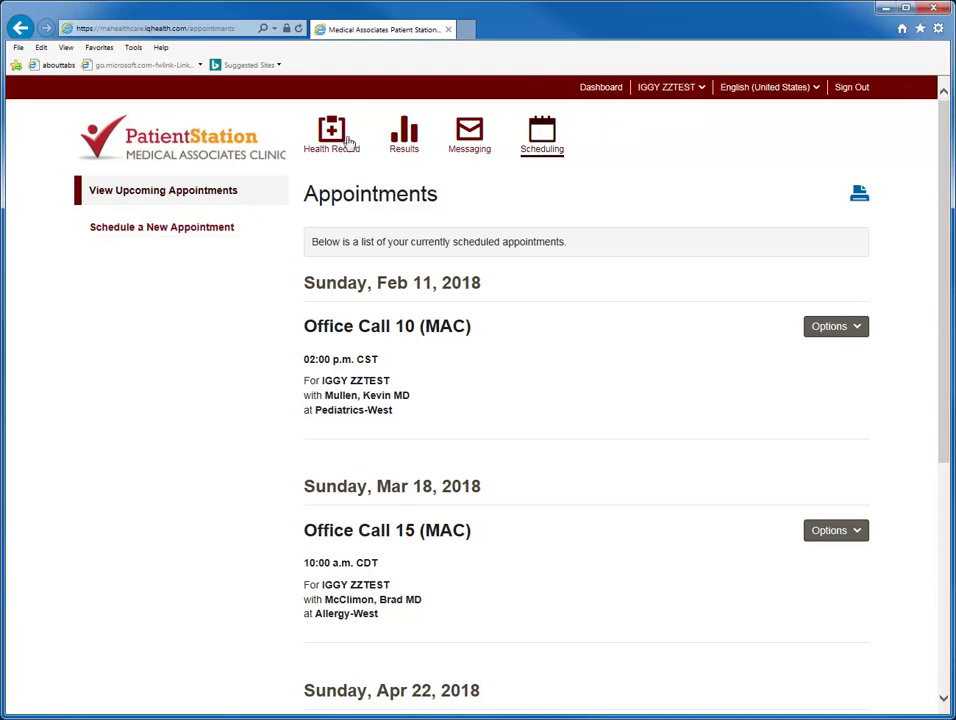
- Start scheduling a new appointment and choose the account holder as the patient it is for
{"action": "left_click", "coordinate": [163, 228]}
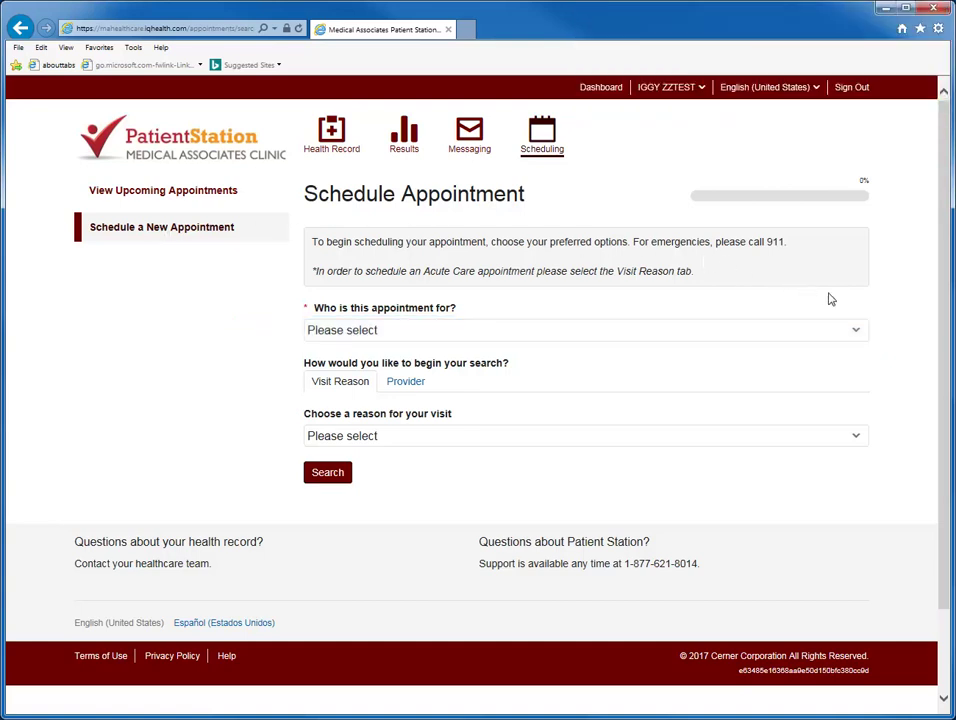
{"action": "left_click", "coordinate": [857, 335]}
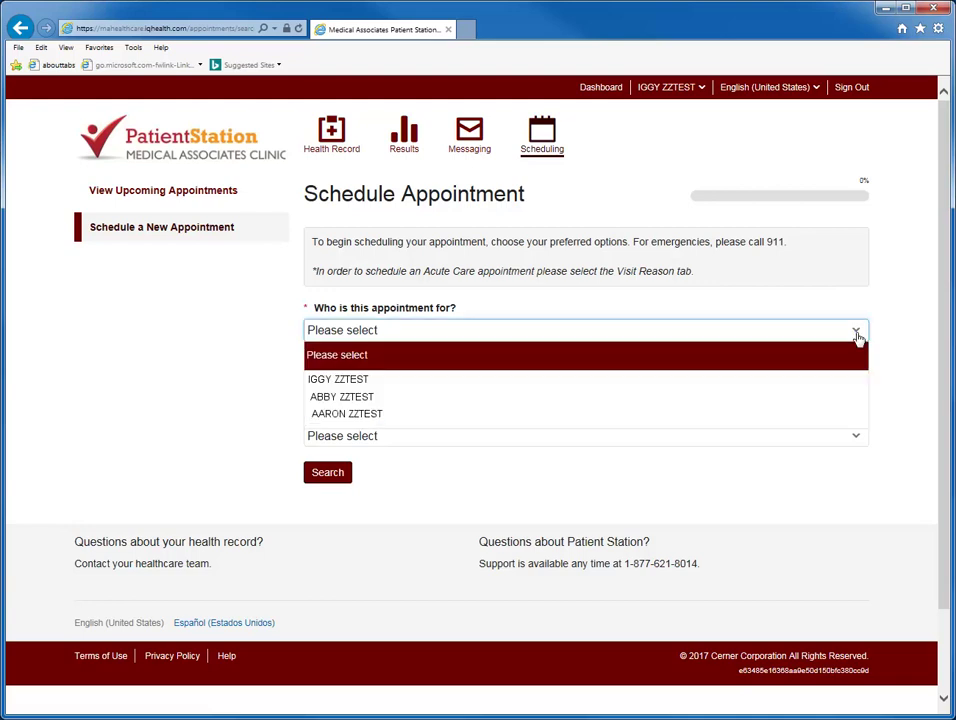
{"action": "left_click", "coordinate": [336, 383]}
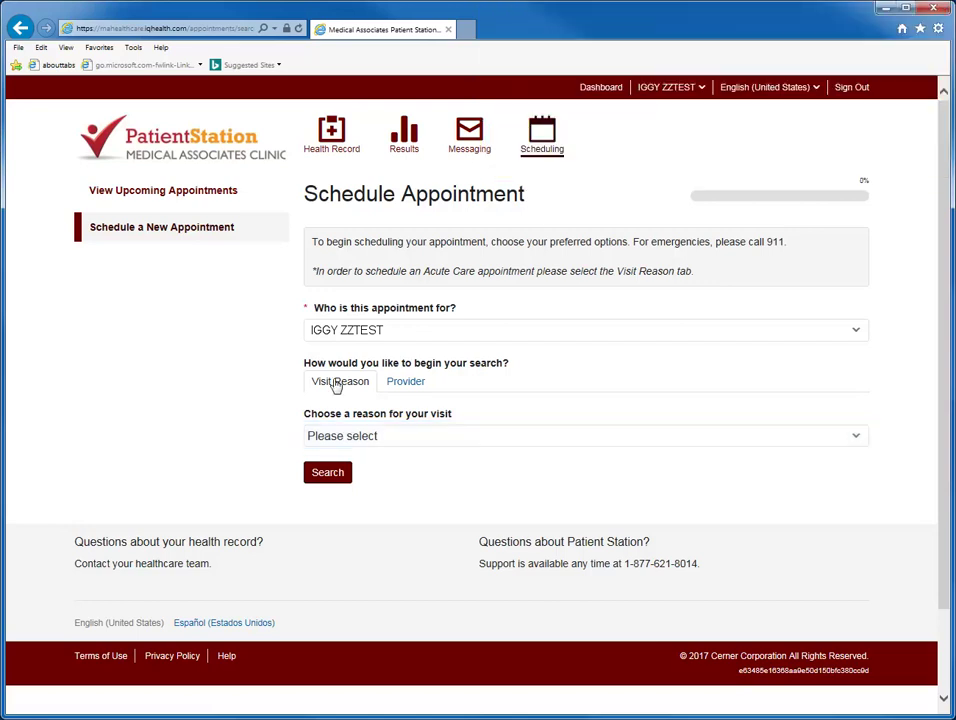
- Review the available visit reasons and the list of providers as ways to begin the appointment search
{"action": "left_click", "coordinate": [855, 440]}
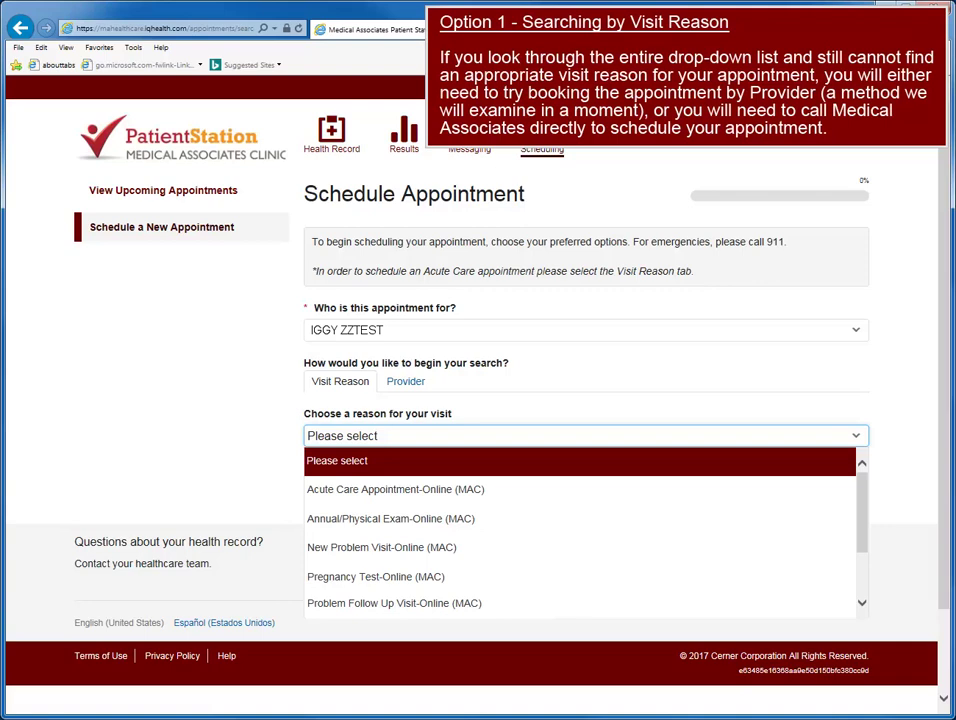
{"action": "left_click", "coordinate": [905, 378]}
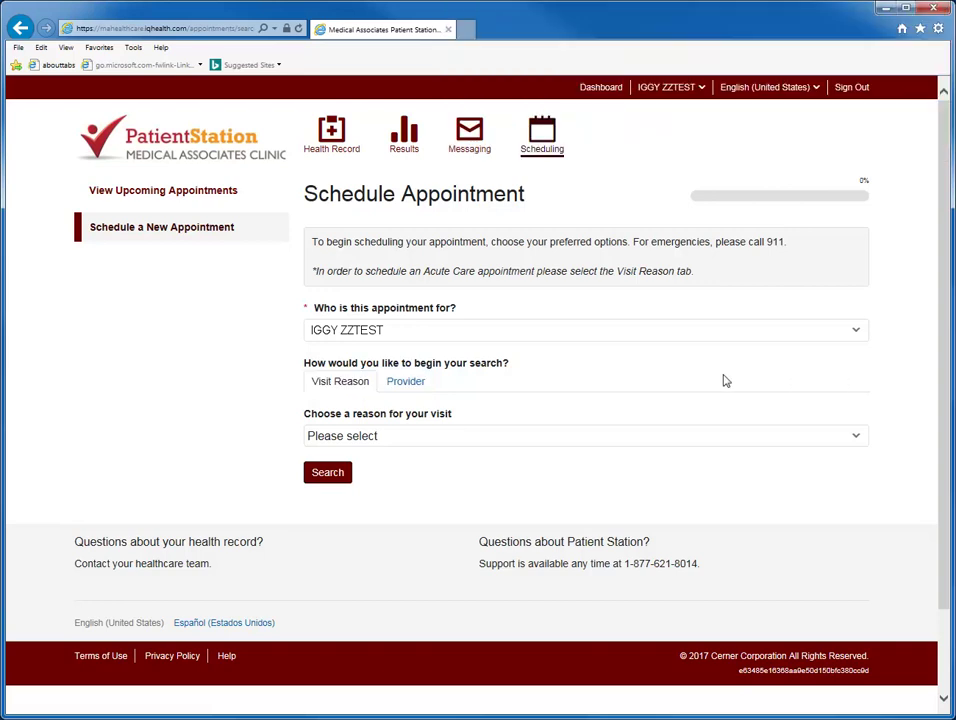
{"action": "left_click", "coordinate": [406, 384]}
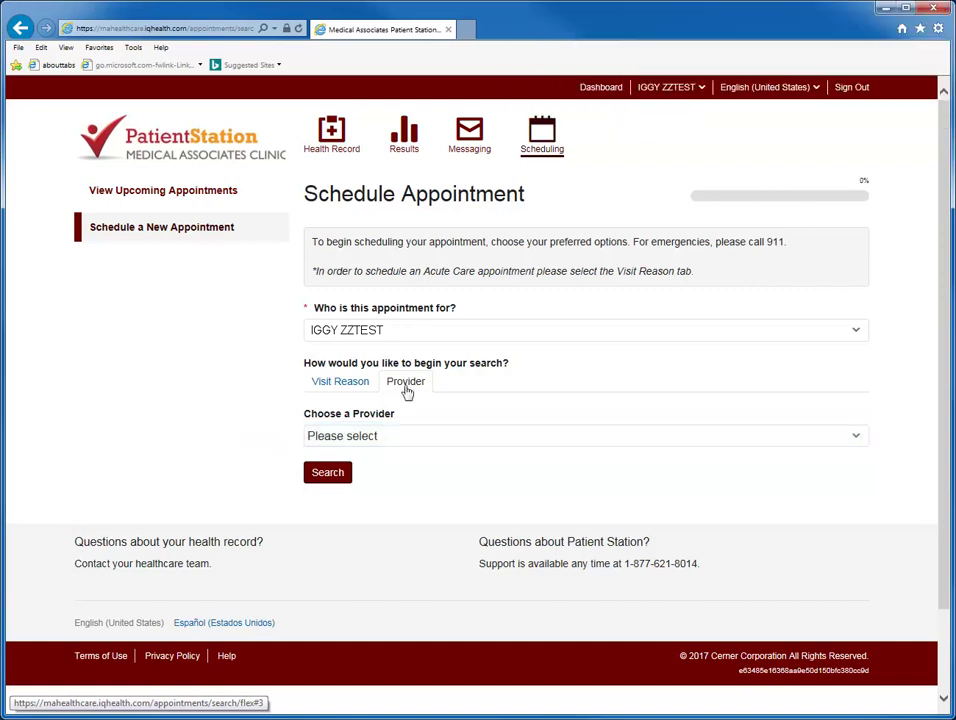
{"action": "left_click", "coordinate": [855, 440]}
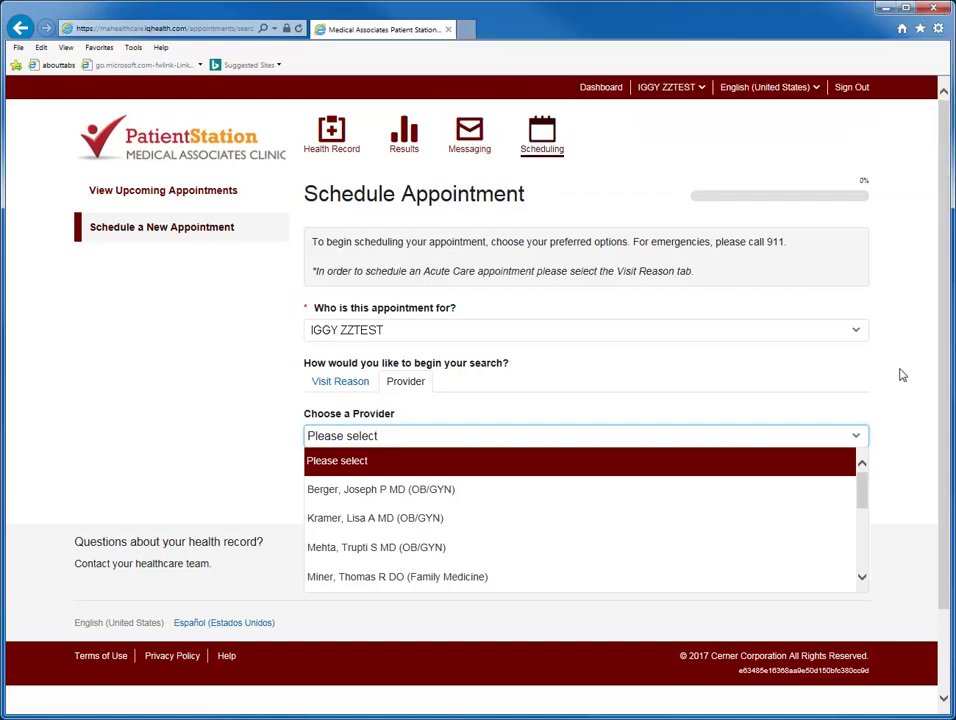
{"action": "left_click", "coordinate": [903, 335]}
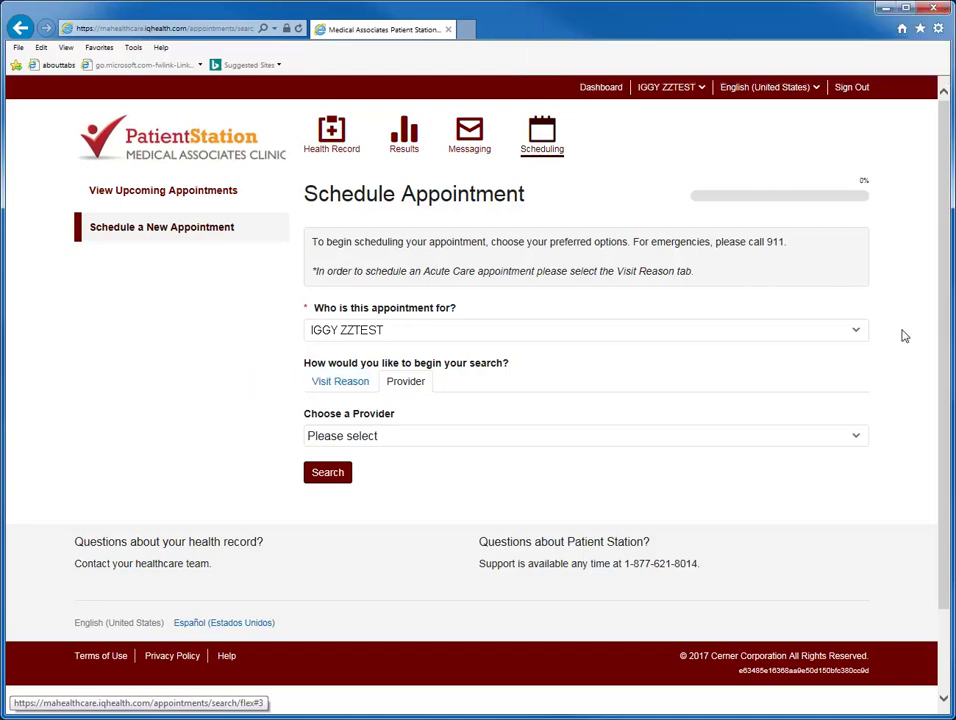
- Search for appointments by visit reason, using Annual/Physical Exam-Online (MAC)
{"action": "left_click", "coordinate": [341, 384]}
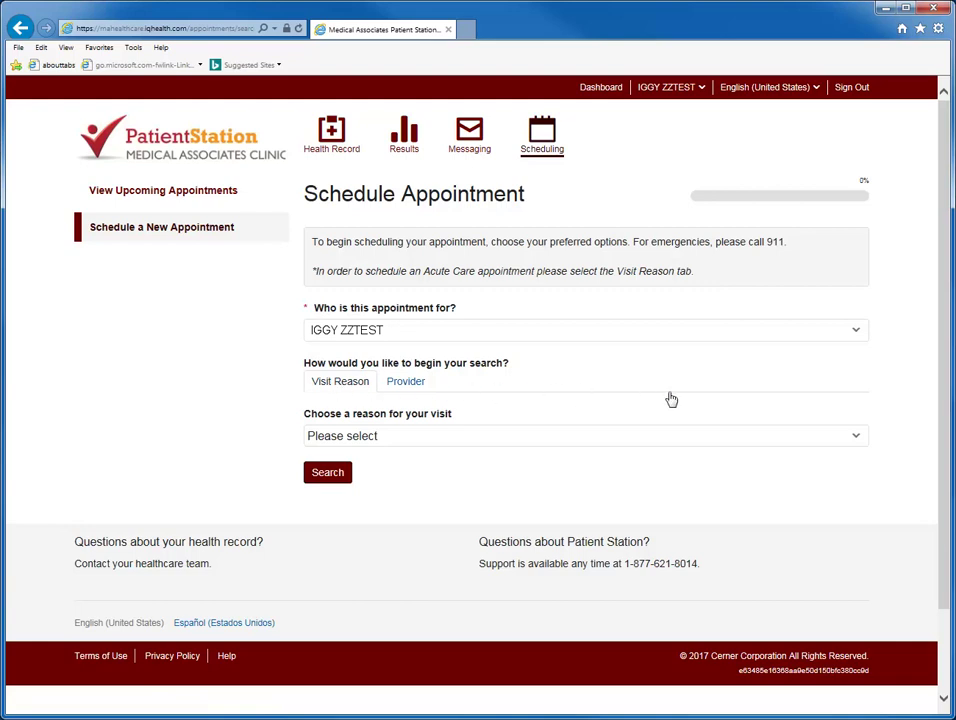
{"action": "left_click", "coordinate": [855, 438]}
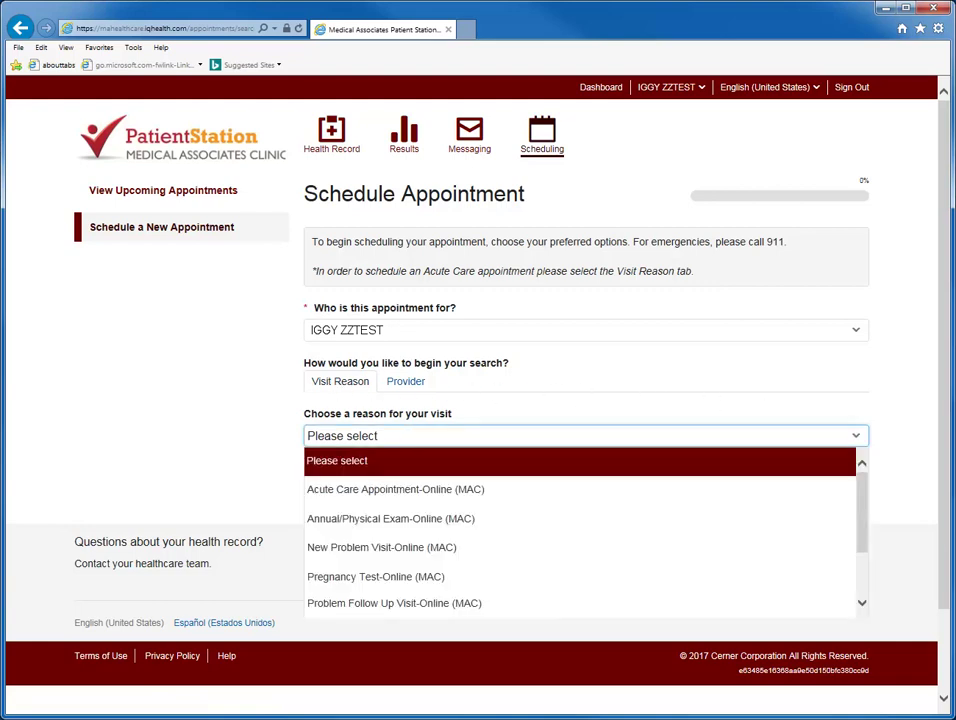
{"action": "left_click", "coordinate": [381, 519]}
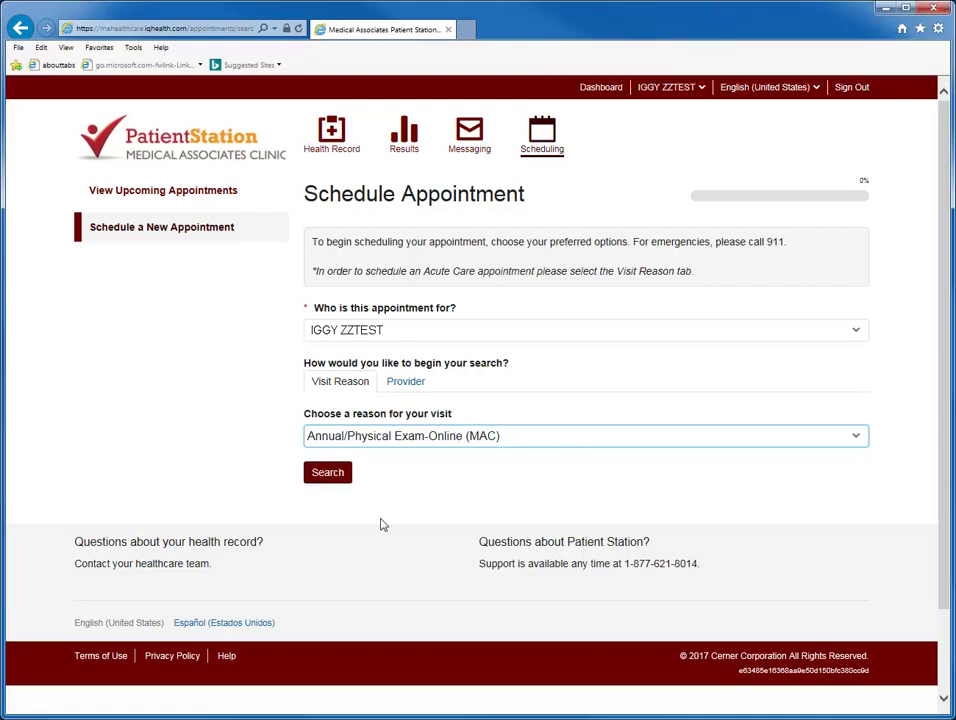
{"action": "left_click", "coordinate": [328, 474]}
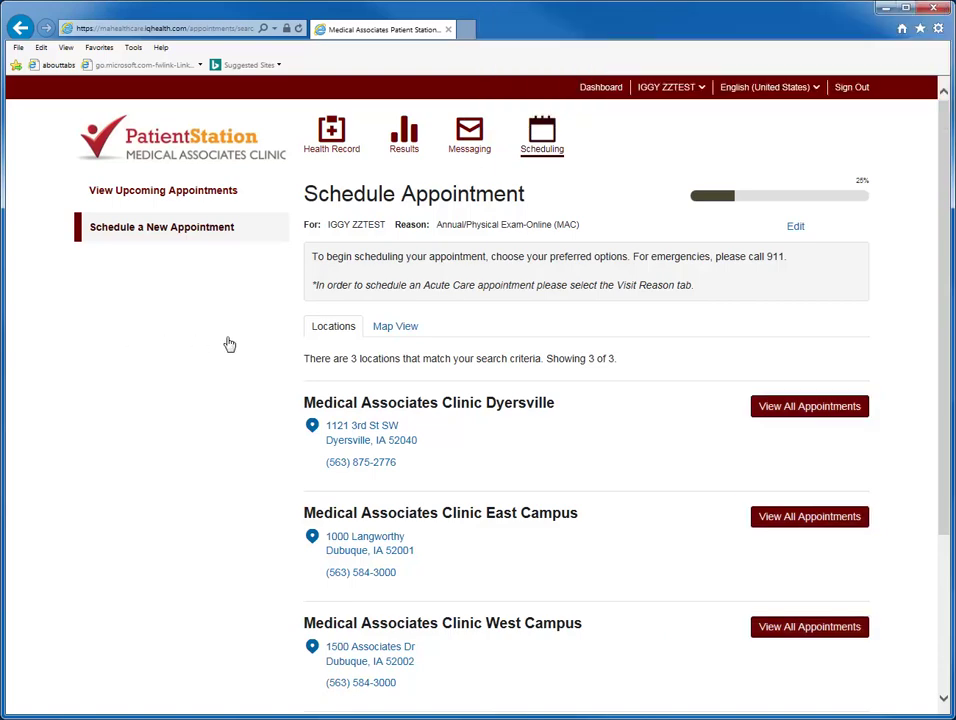
- Check the matching clinics on the map, and view all appointments at Medical Associates Clinic East Campus
{"action": "left_click", "coordinate": [394, 334]}
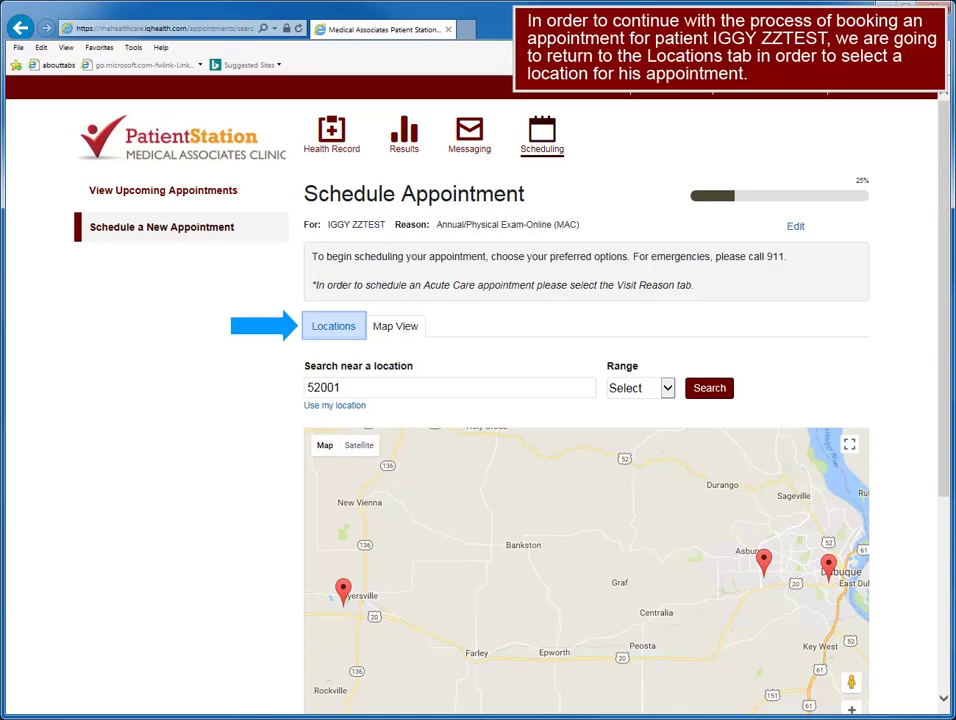
{"action": "left_click", "coordinate": [331, 331]}
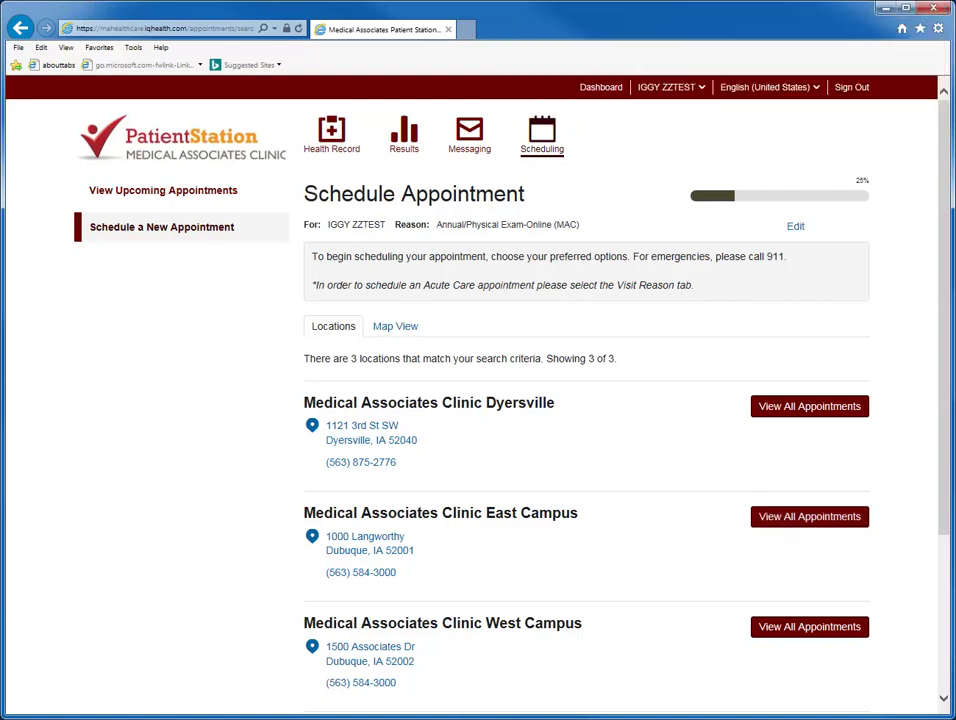
{"action": "left_click", "coordinate": [802, 519]}
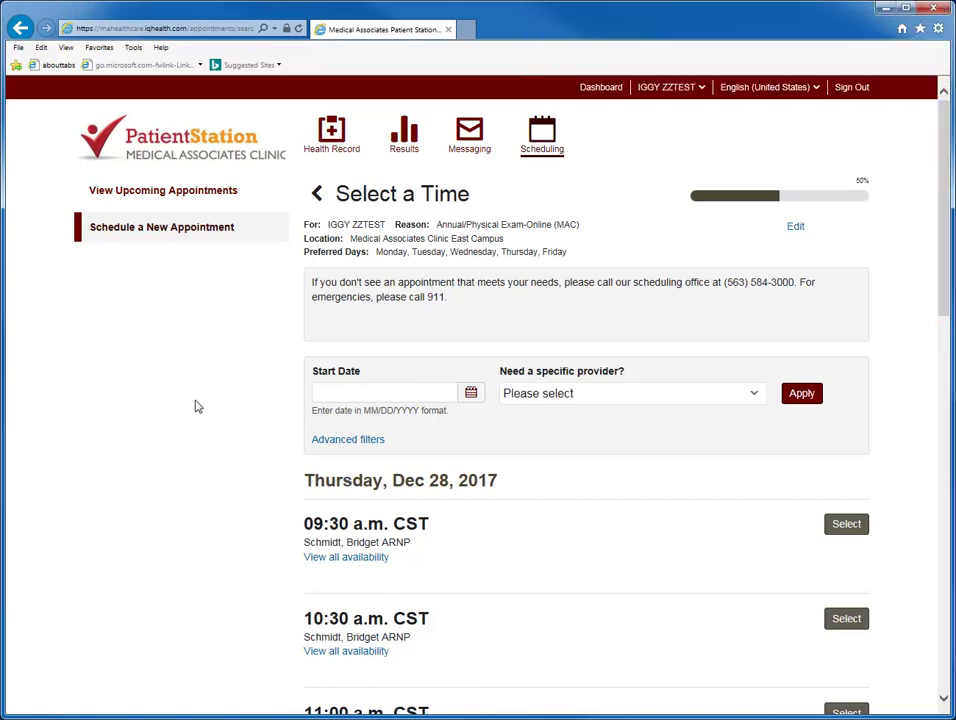
- Set the start date to 05/01/2018 and select the 08:00 a.m. time slot on that day
{"action": "left_click_drag", "start_coordinate": [946, 300], "coordinate": [946, 513]}
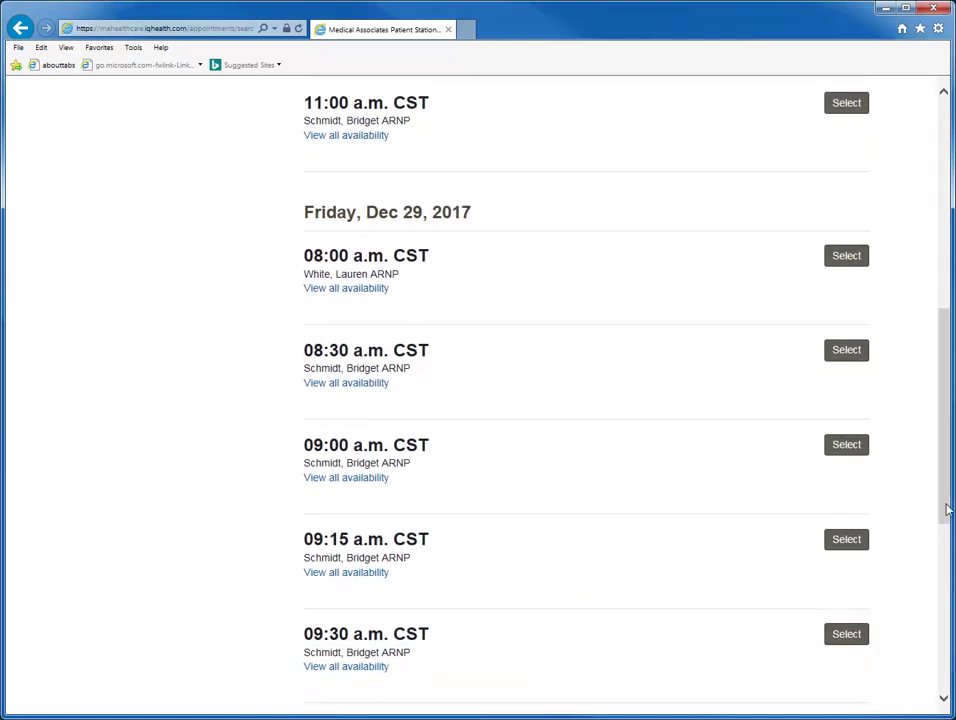
{"action": "left_click_drag", "start_coordinate": [950, 508], "coordinate": [950, 295]}
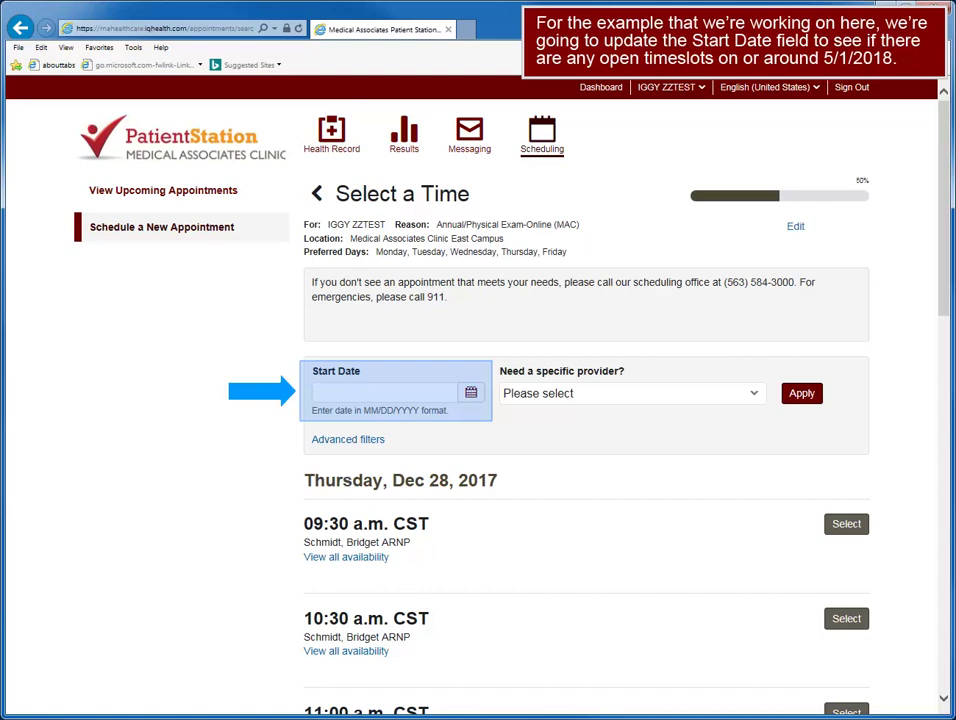
{"action": "left_click", "coordinate": [470, 394]}
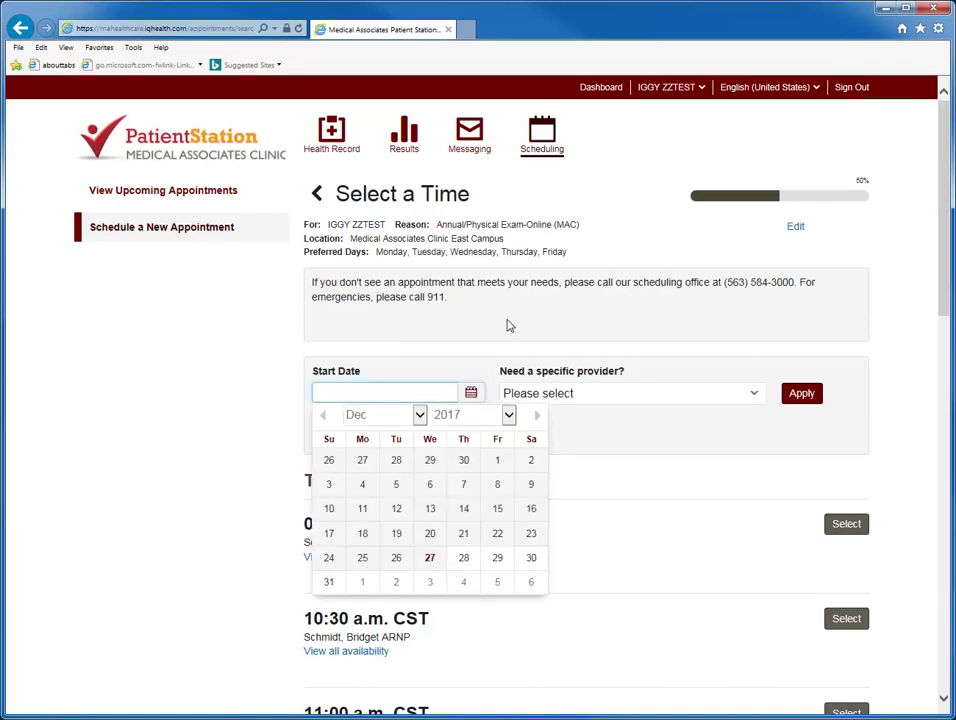
{"action": "left_click", "coordinate": [509, 416]}
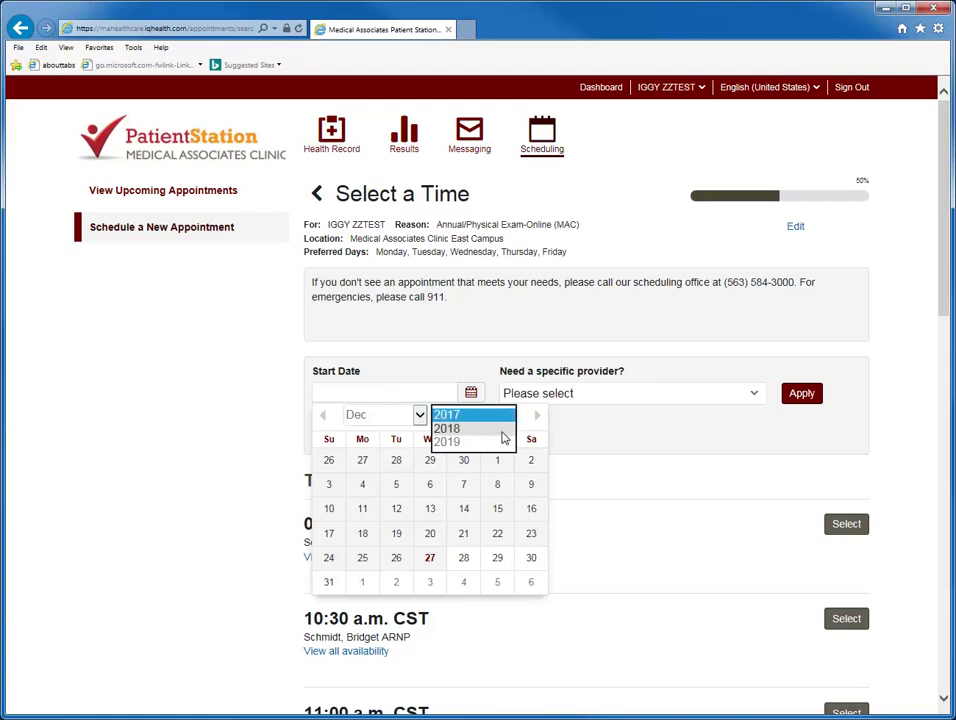
{"action": "left_click", "coordinate": [504, 430]}
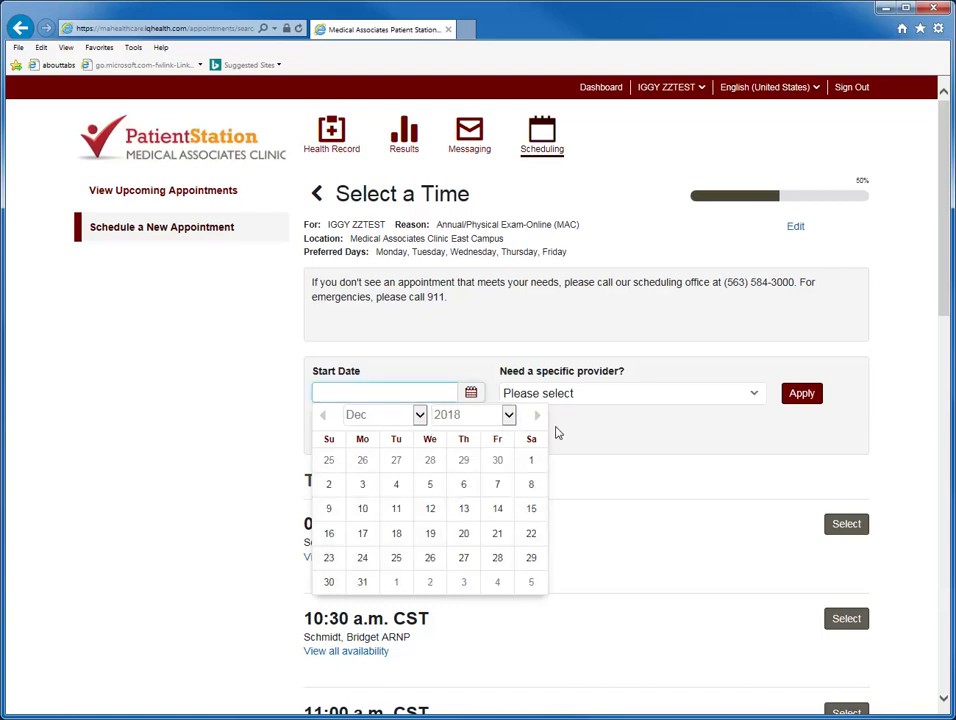
{"action": "left_click", "coordinate": [420, 416]}
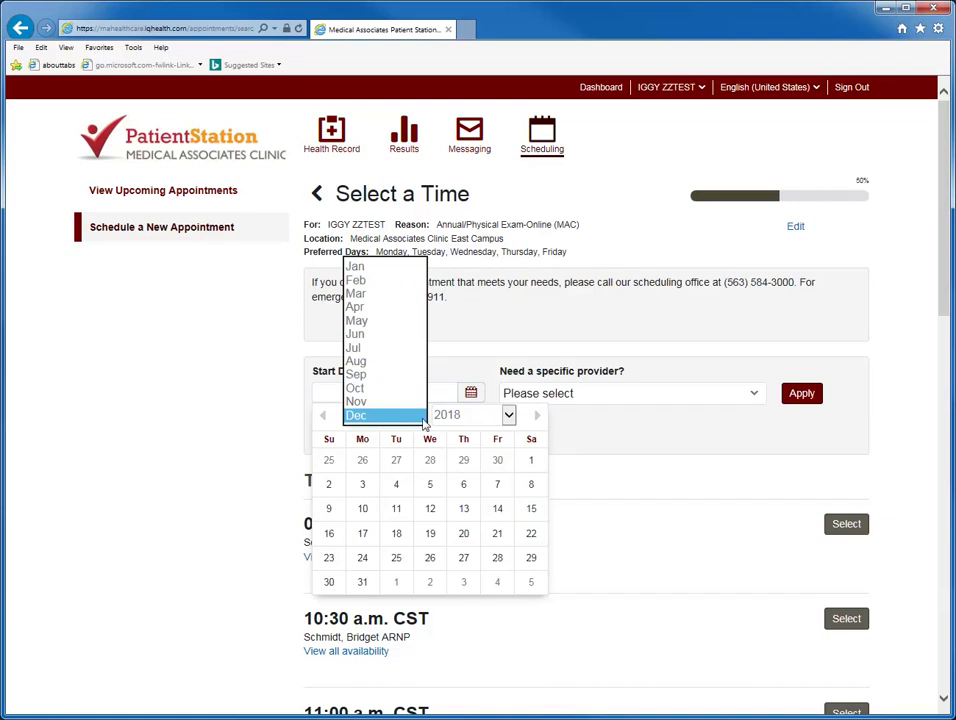
{"action": "left_click", "coordinate": [414, 321]}
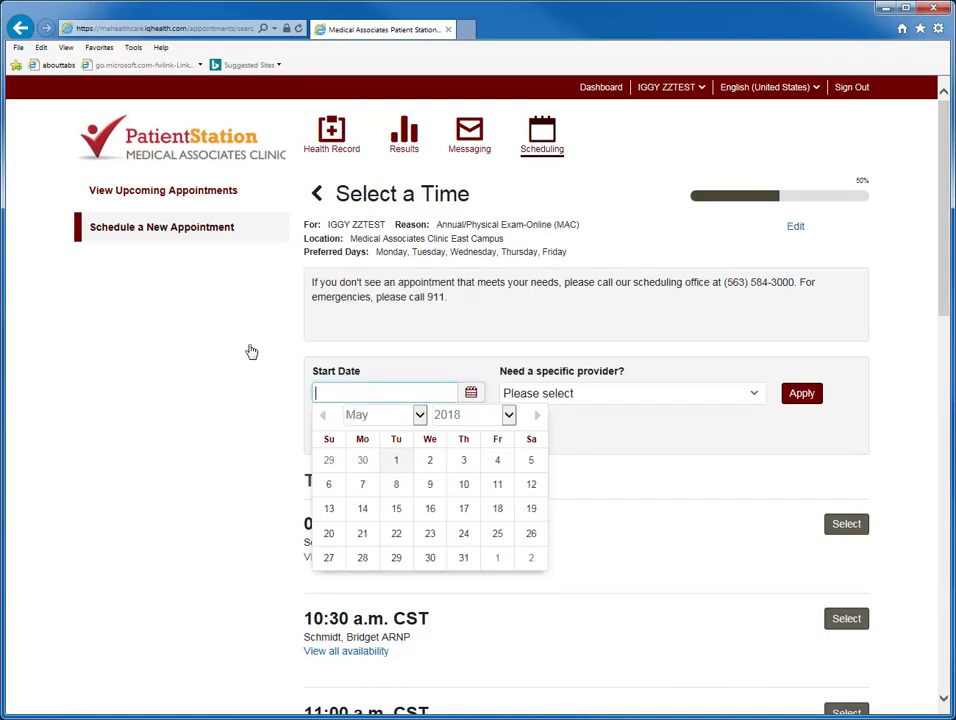
{"action": "left_click", "coordinate": [396, 463]}
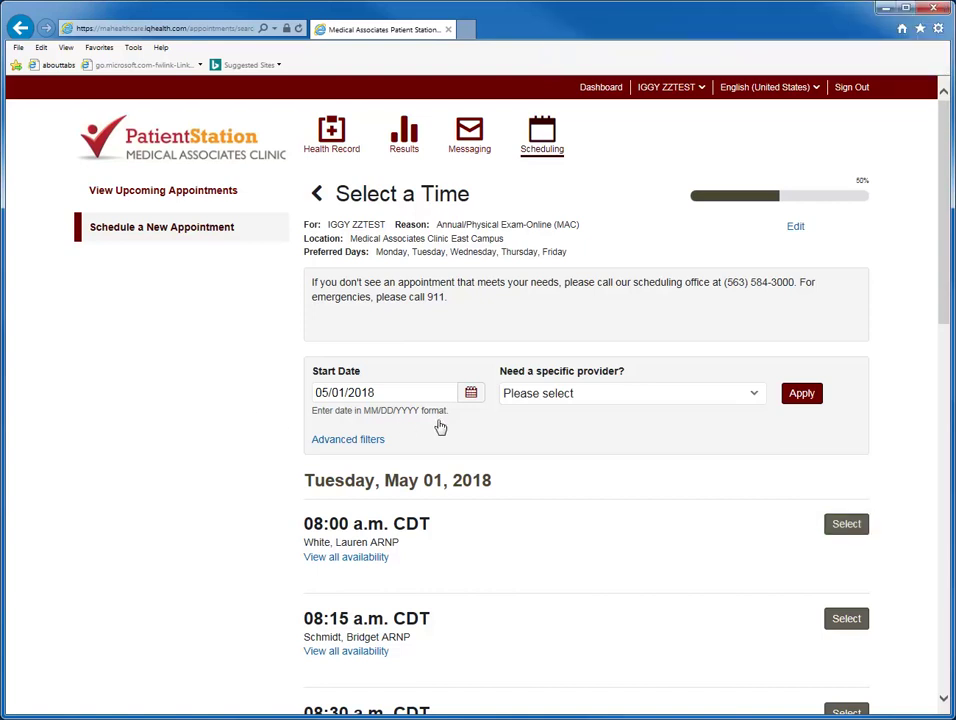
{"action": "left_click", "coordinate": [846, 525]}
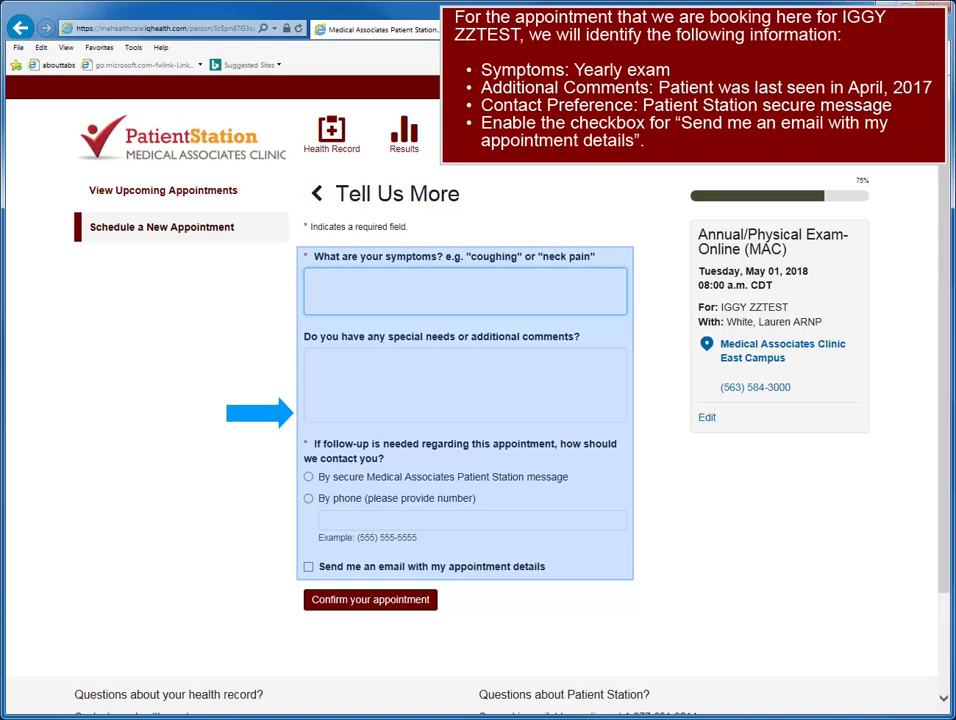
- Enter the symptoms as "No symptoms - just need yearly exam." and the additional comment "My last exam was in April of last year."
{"action": "type", "text": "No symptoms - just need yearly exa"}
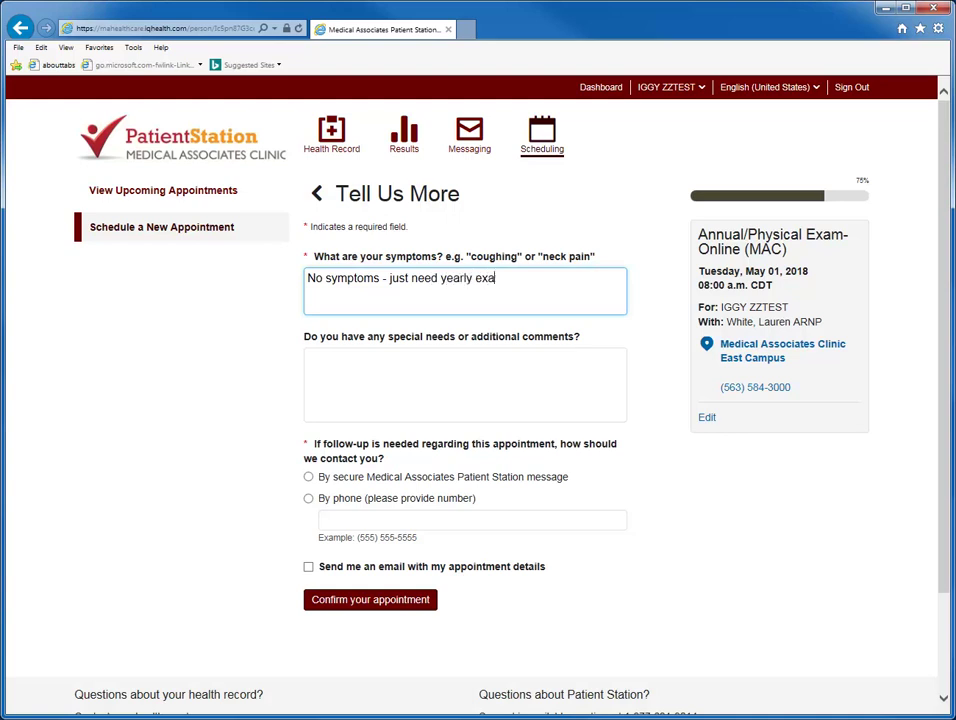
{"action": "type", "text": "m."}
{"action": "left_click", "coordinate": [314, 356]}
{"action": "type", "text": "My last exam was in April of last year."}
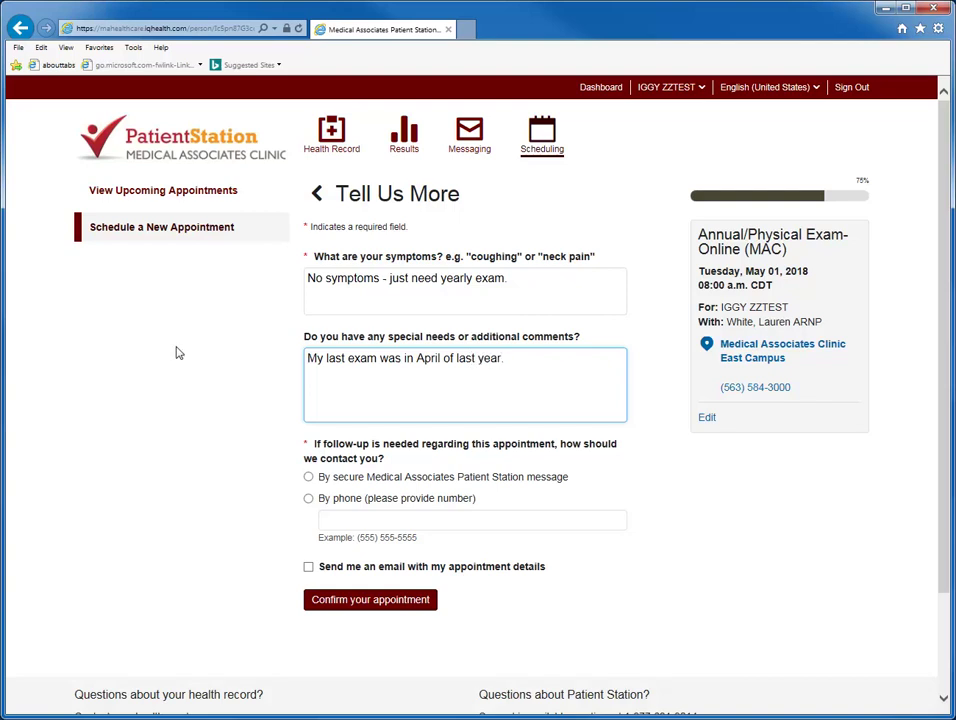
- Choose follow-up by secure Patient Station message, request an email with the appointment details, and confirm the appointment
{"action": "left_click", "coordinate": [309, 478]}
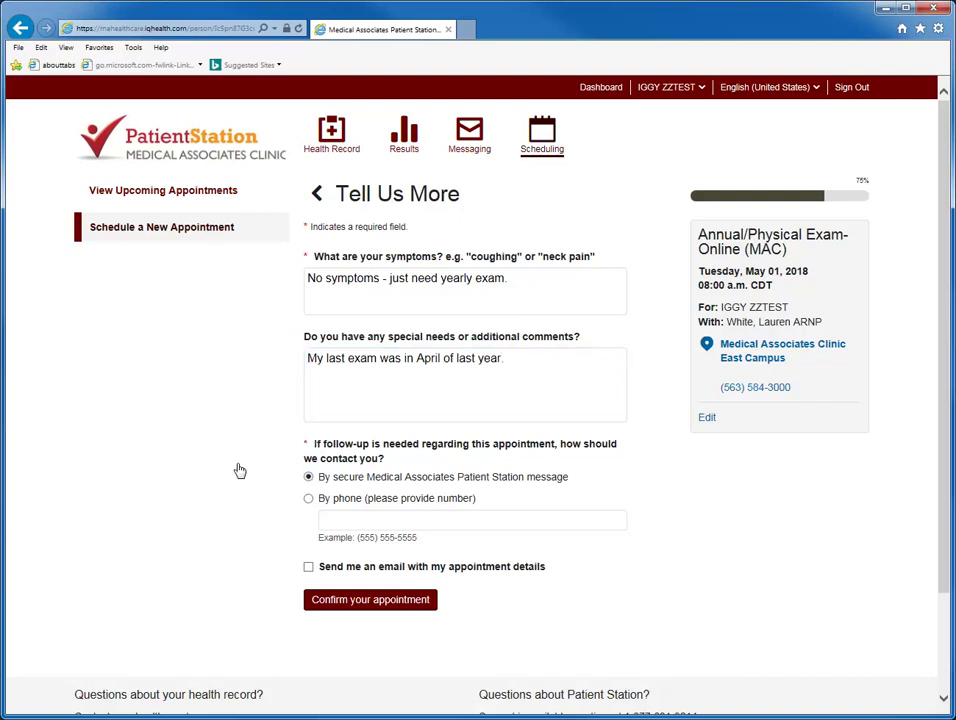
{"action": "left_click", "coordinate": [309, 567]}
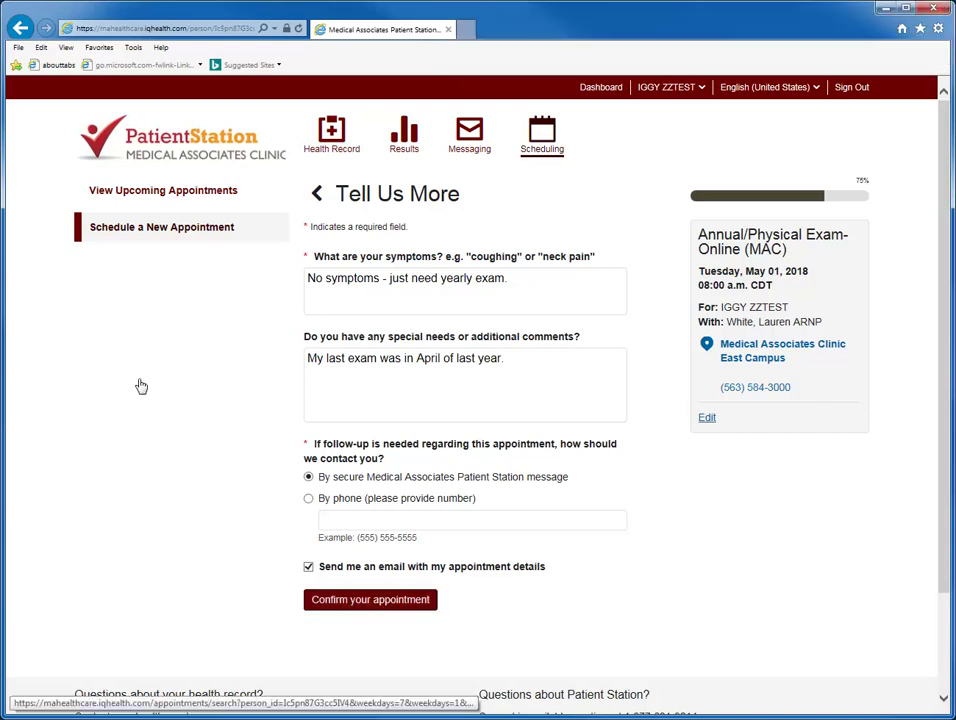
{"action": "left_click", "coordinate": [396, 602]}
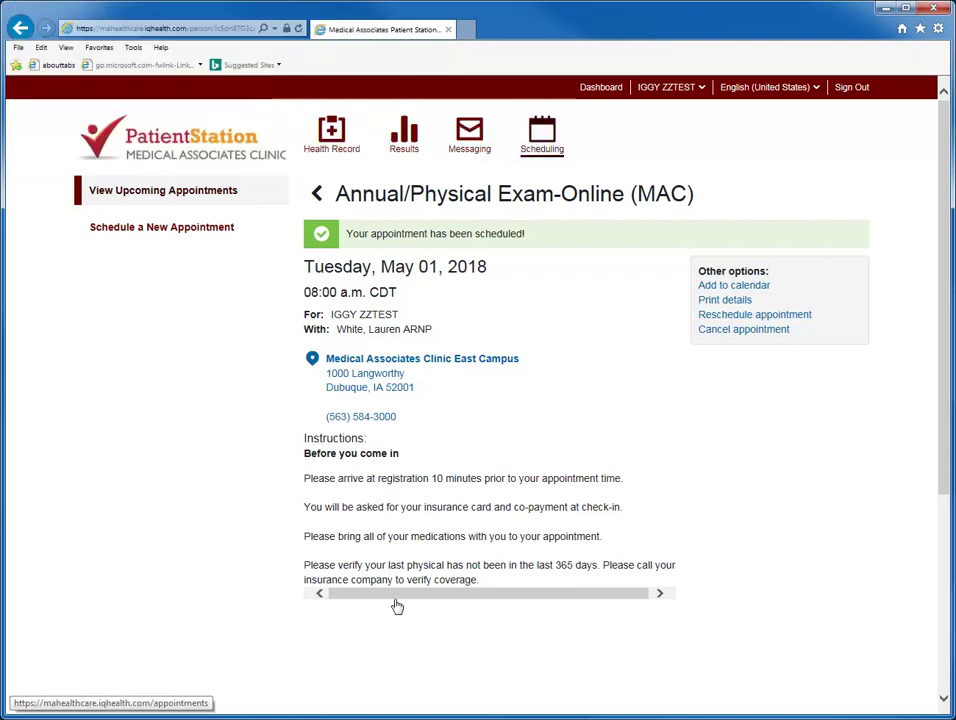
- Review the list of upcoming appointments for the newly booked exam, and return to the portal's home page
{"action": "left_click", "coordinate": [544, 152]}
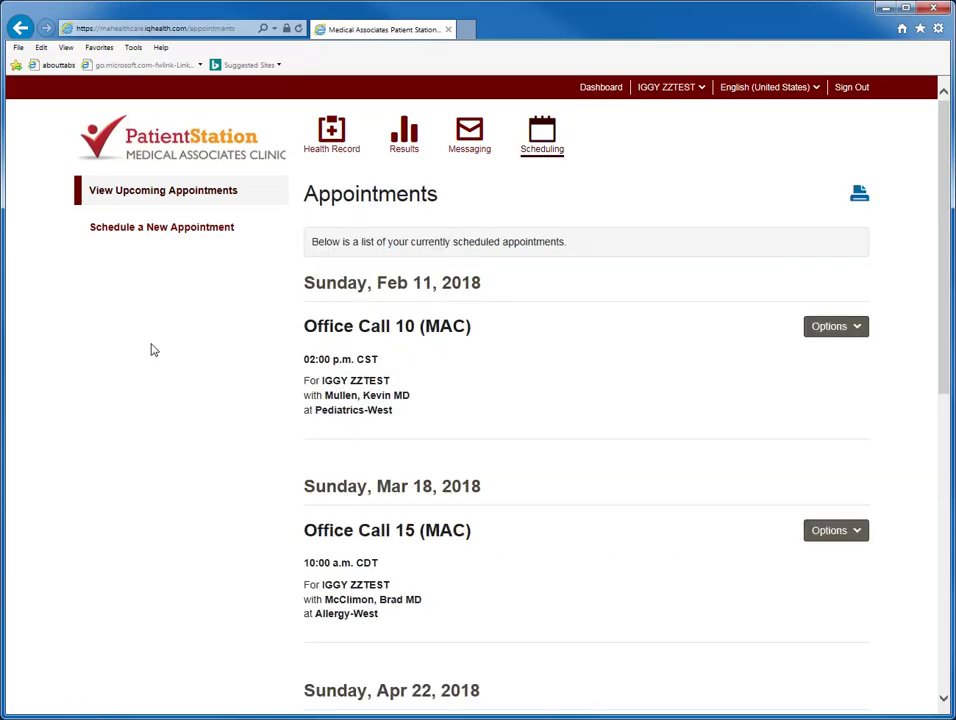
{"action": "left_click_drag", "start_coordinate": [944, 340], "coordinate": [941, 590]}
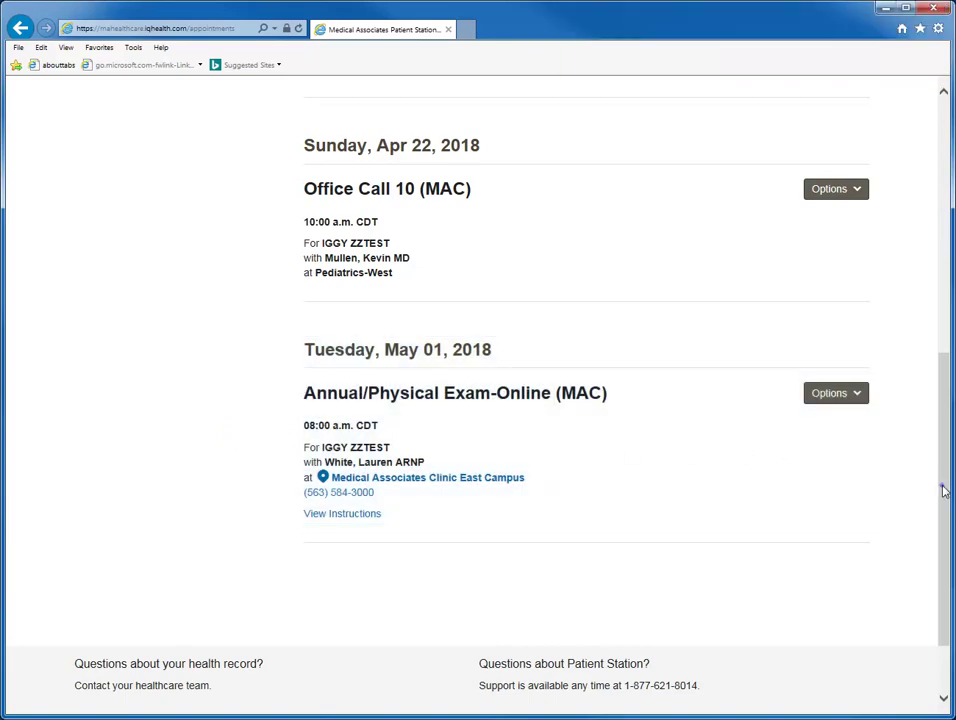
{"action": "left_click_drag", "start_coordinate": [946, 512], "coordinate": [949, 258]}
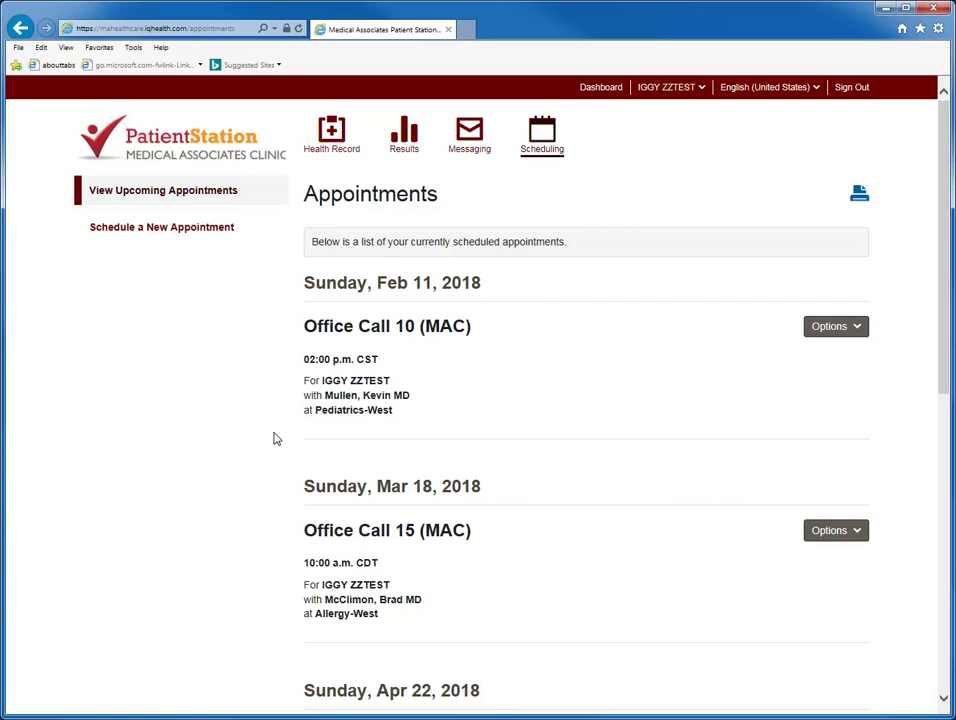
{"action": "left_click", "coordinate": [177, 141]}
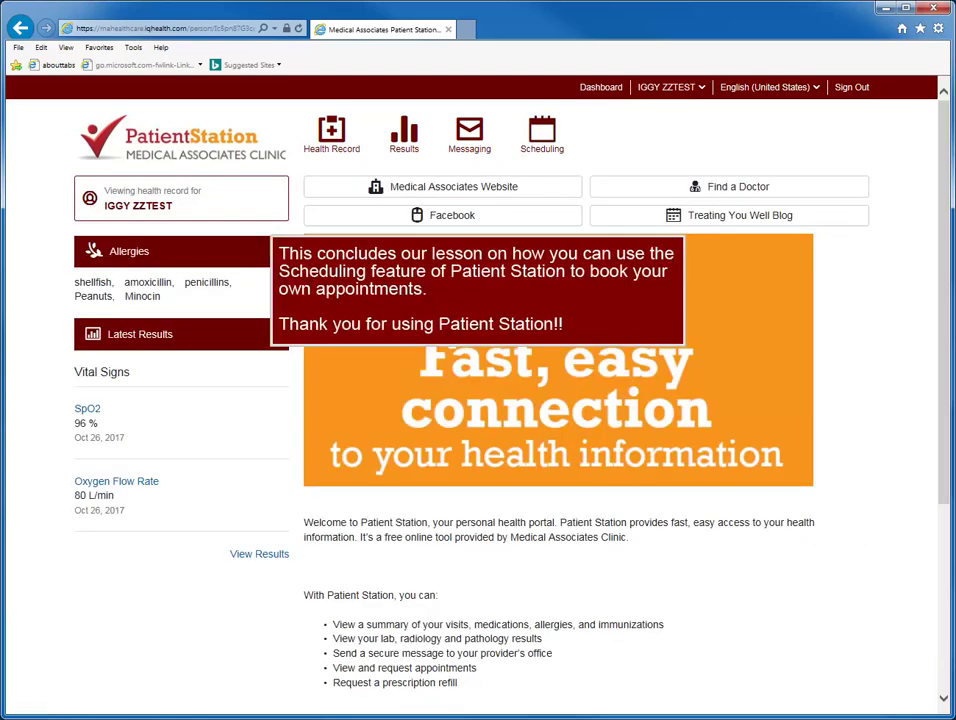